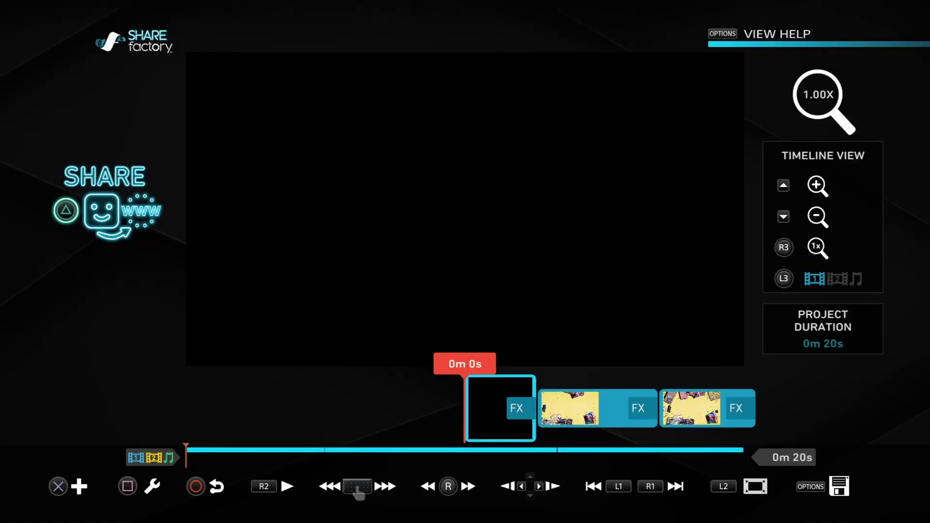
Play the three-clip, 0m 20s comic overlay project preview from the beginning
{"action": "key", "text": "space"}
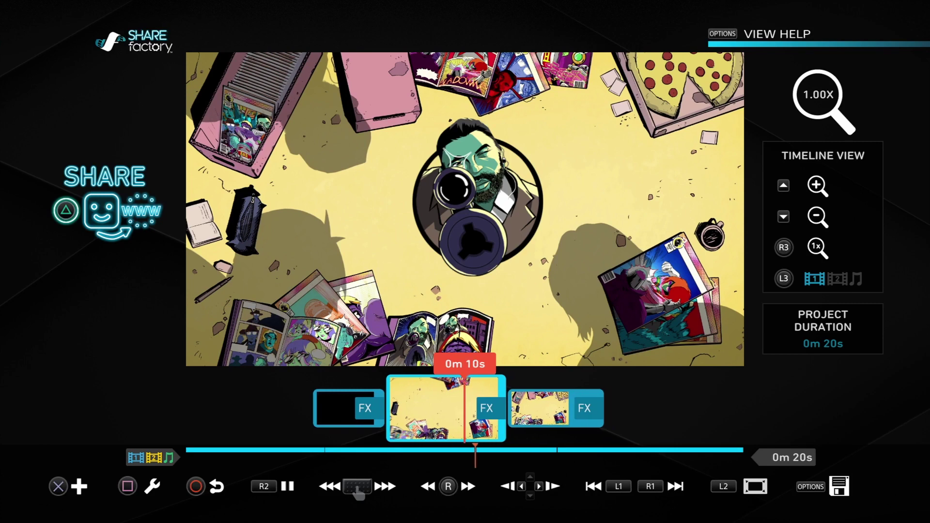
Give the camera-man sticker Spin Up, Drift and Spin Away animations
{"action": "key", "text": "space"}
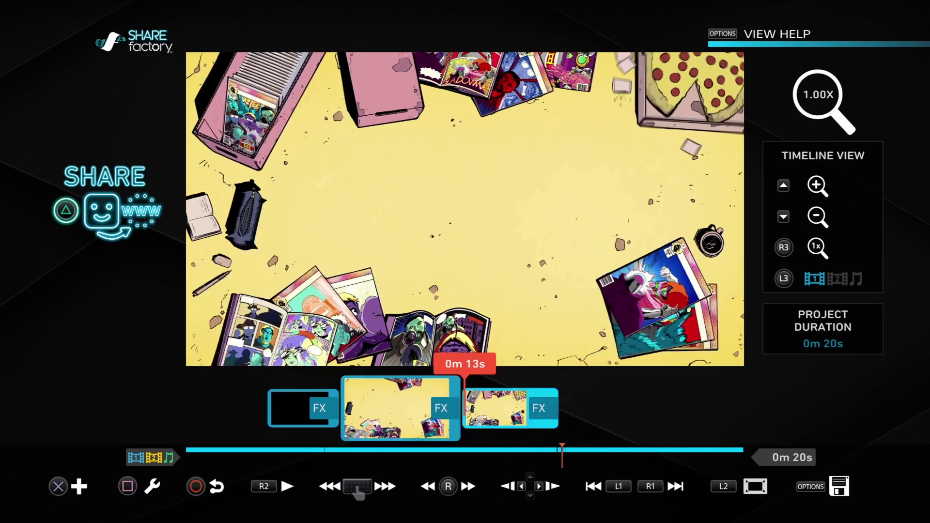
{"action": "key", "text": "Return"}
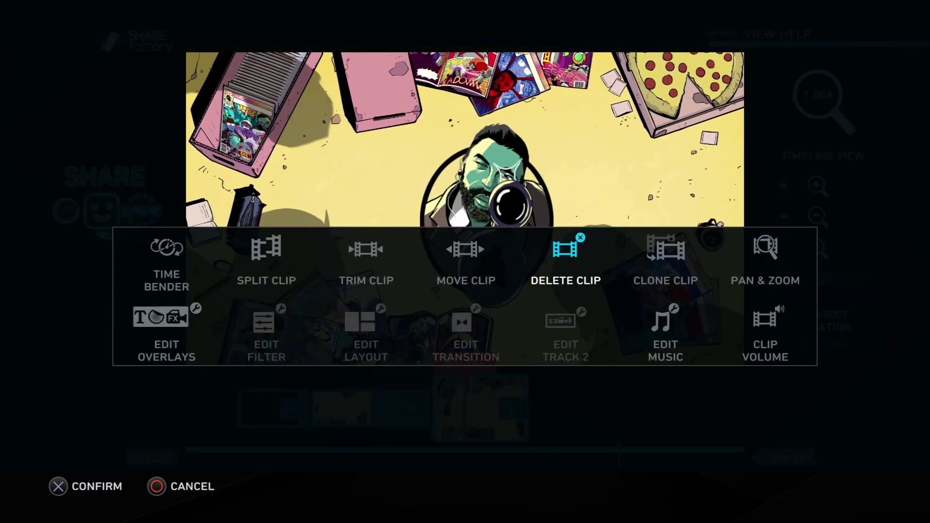
{"action": "key", "text": "Return"}
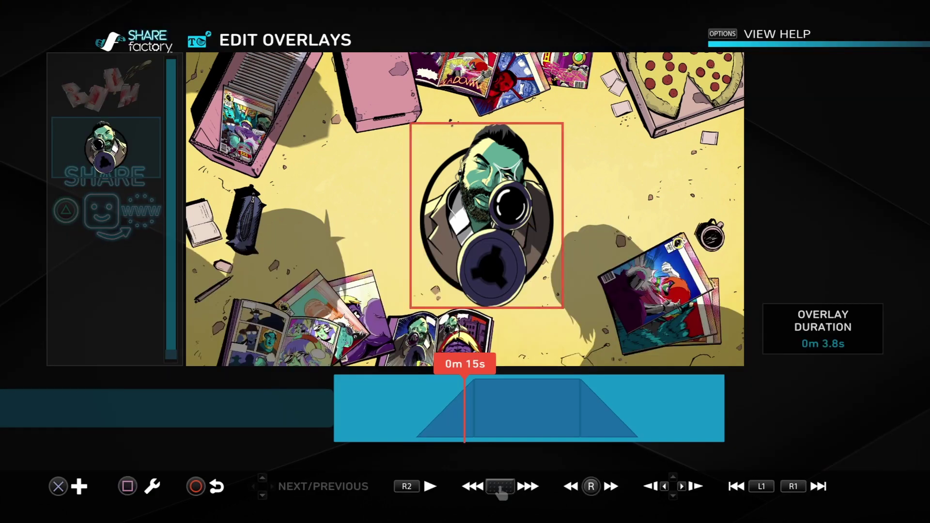
{"action": "key", "text": "Return"}
{"action": "key", "text": "Return"}
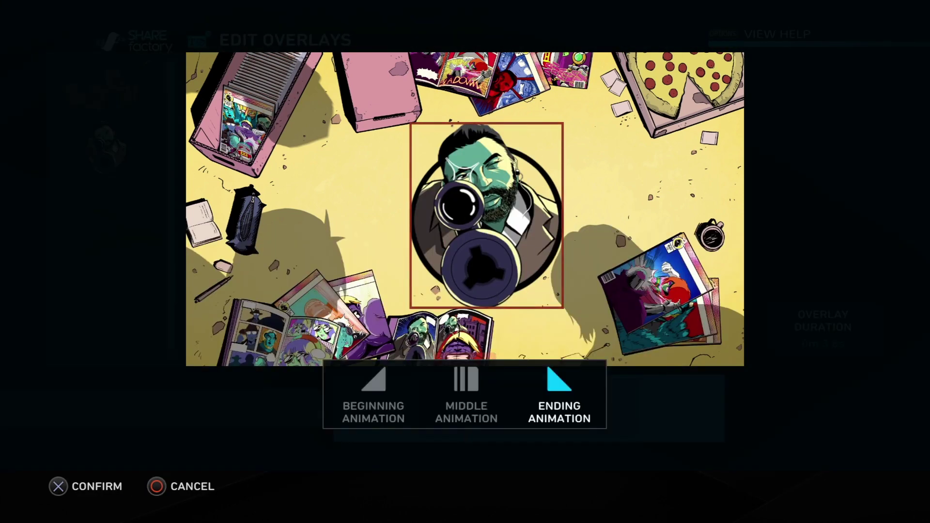
{"action": "key", "text": "Return"}
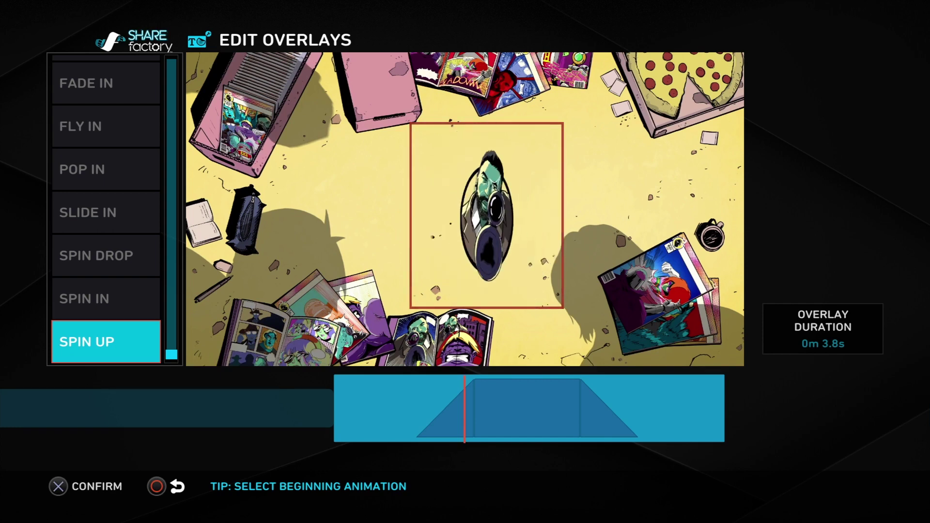
{"action": "key", "text": "Return"}
{"action": "key", "text": "Return"}
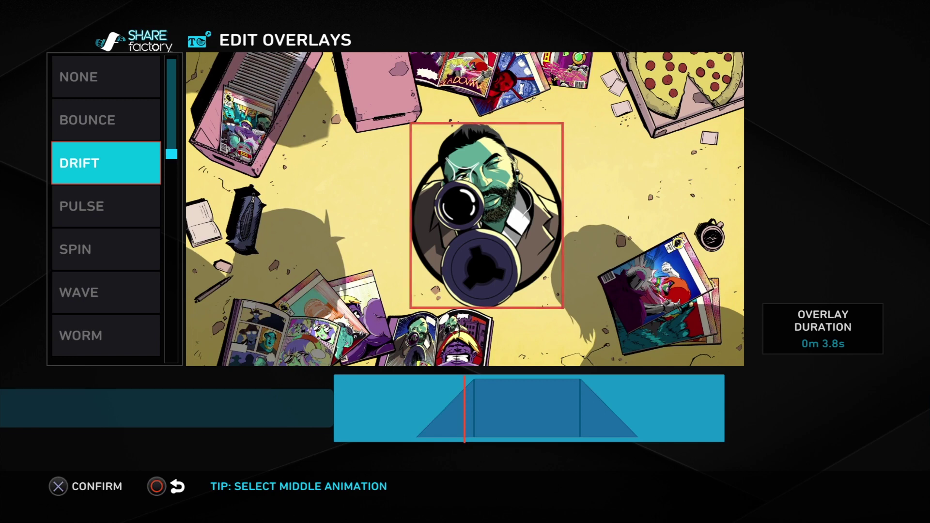
{"action": "key", "text": "Return"}
{"action": "key", "text": "Right"}
{"action": "key", "text": "Return"}
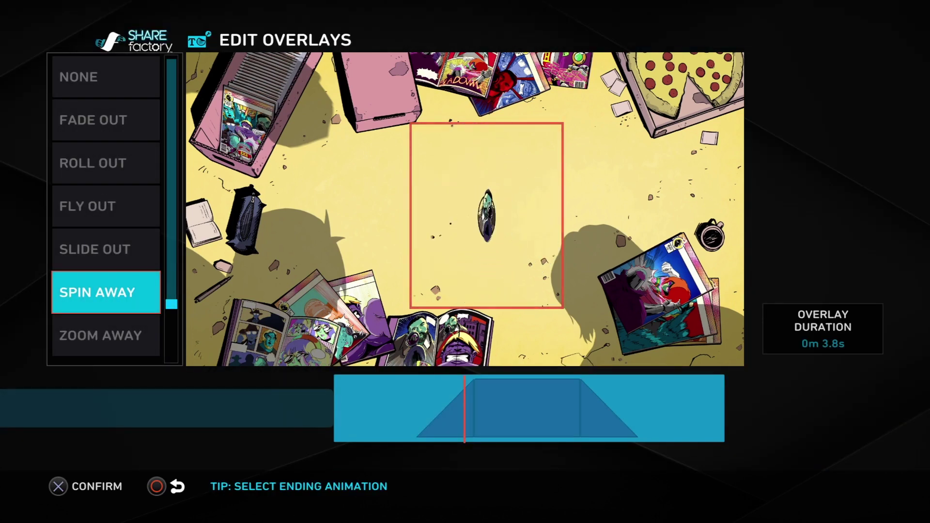
{"action": "key", "text": "Return"}
Preview the sticker animations on the timeline, then open the gates clip's editing options
{"action": "key", "text": "Escape"}
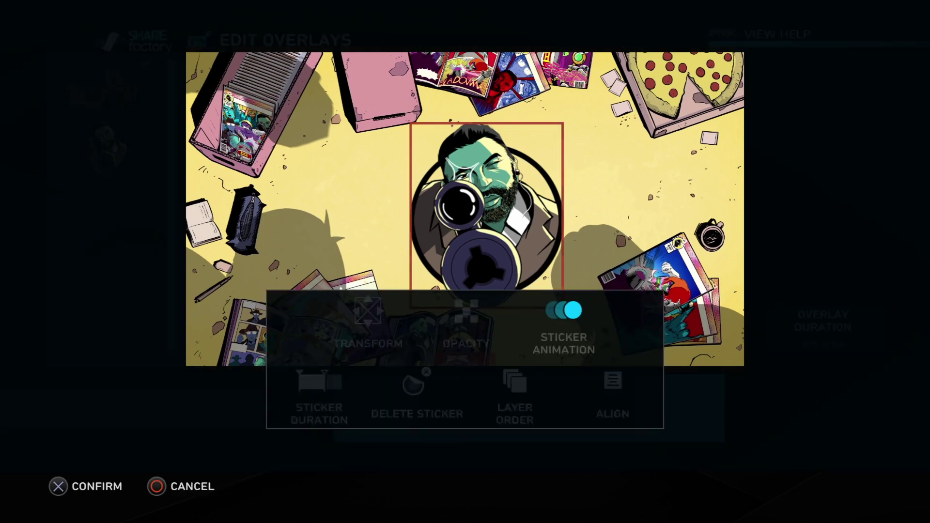
{"action": "key", "text": "Escape"}
{"action": "key", "text": "Return"}
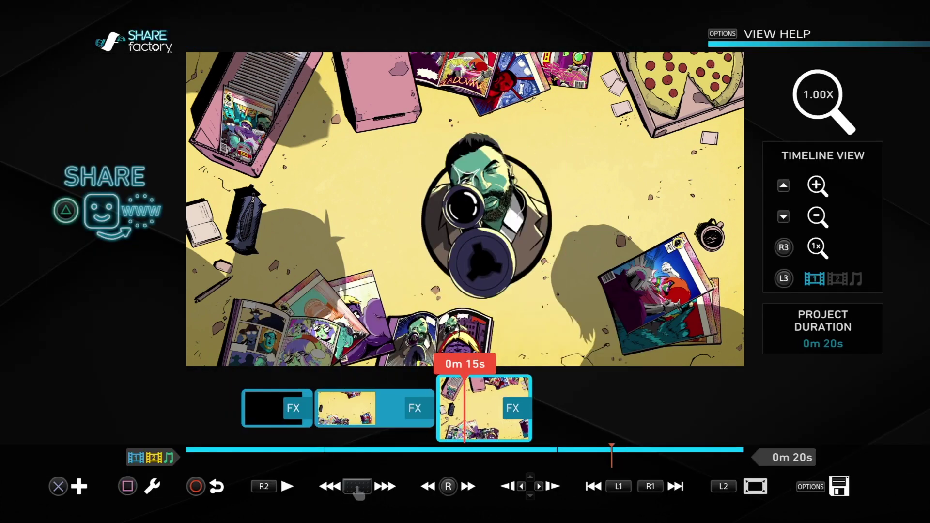
{"action": "key", "text": "space"}
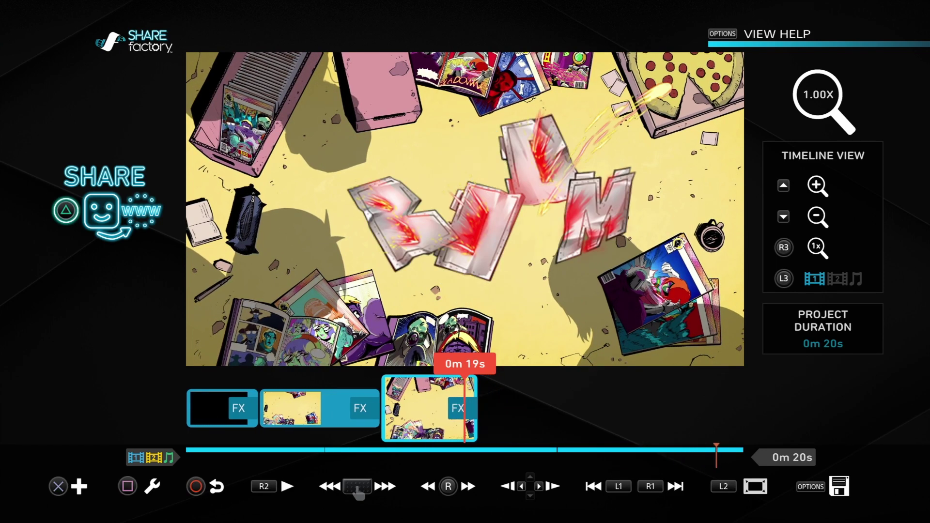
{"action": "key", "text": "space"}
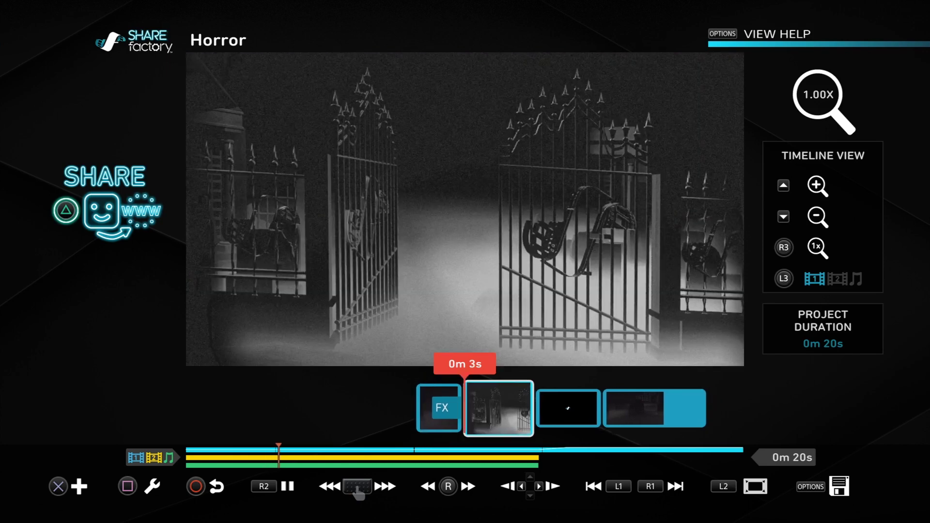
{"action": "key", "text": "Return"}
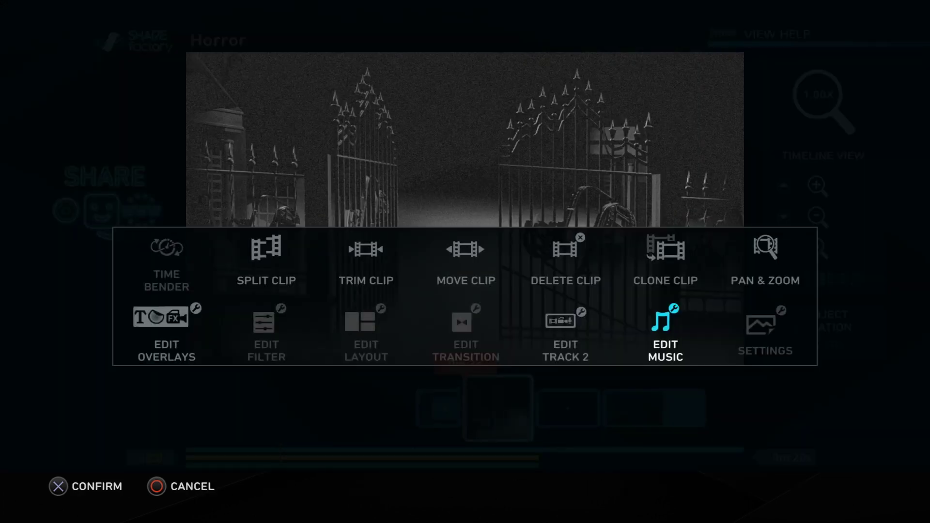
Trim the music by moving the L start marker and R end marker later, then confirm
{"action": "key", "text": "Return"}
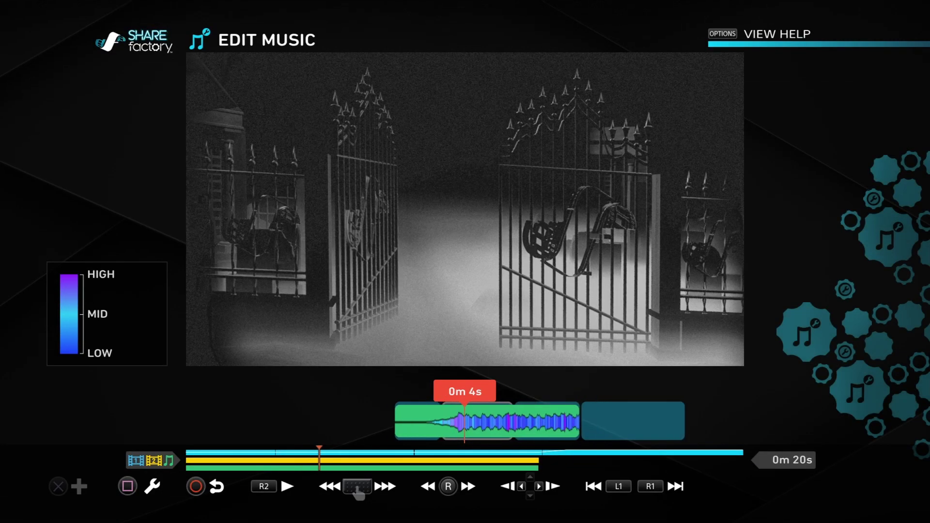
{"action": "key", "text": "Return"}
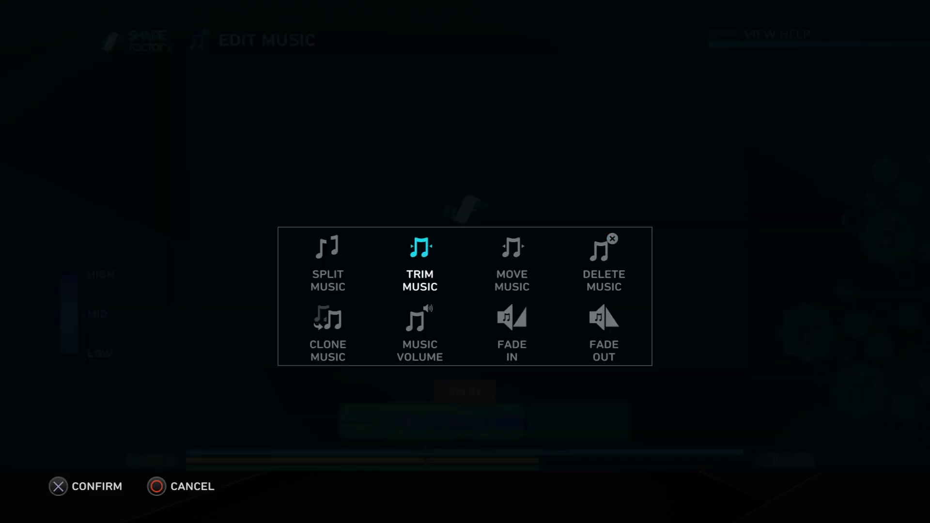
{"action": "key", "text": "Return"}
{"action": "key", "text": "Right"}
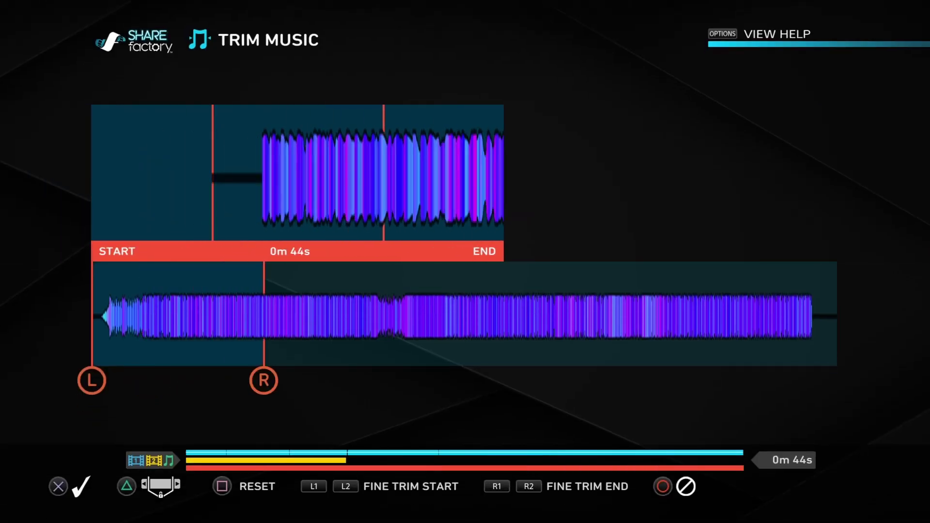
{"action": "key", "text": "Right"}
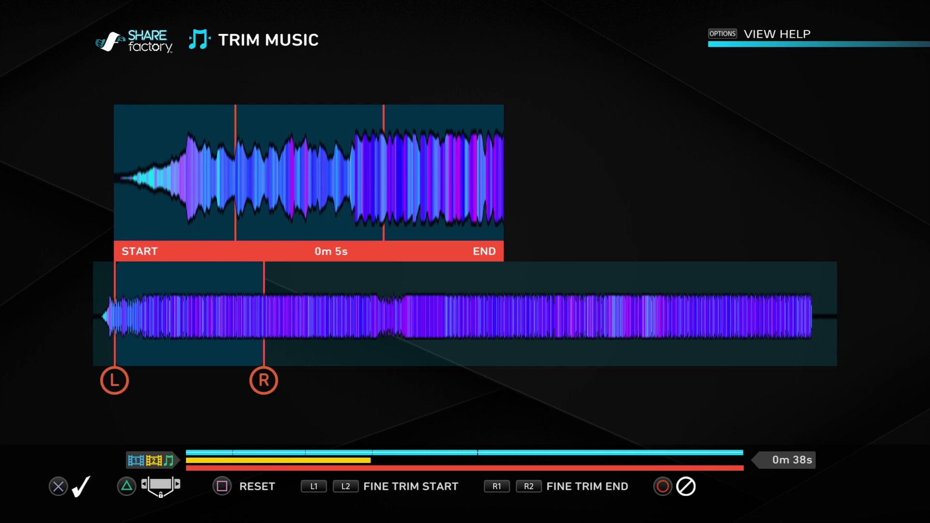
{"action": "key", "text": "Right"}
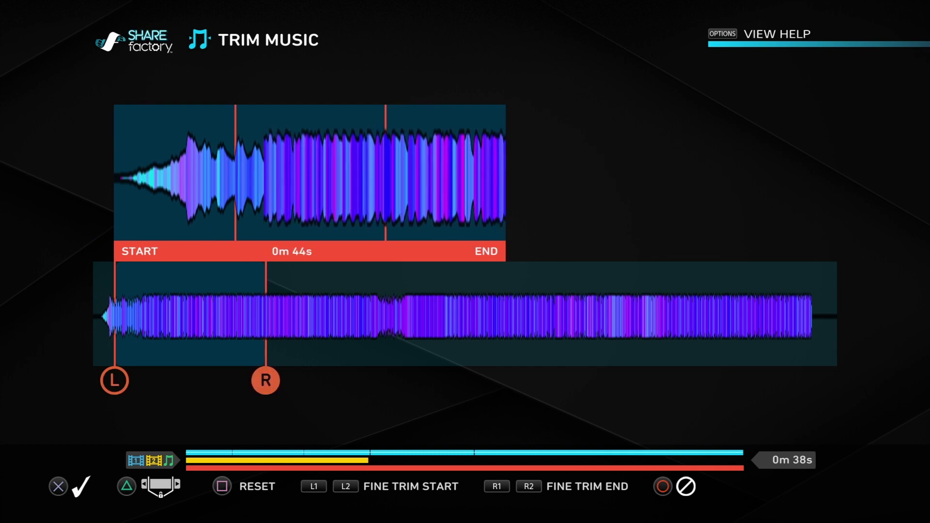
{"action": "key", "text": "Right"}
{"action": "key", "text": "Return"}
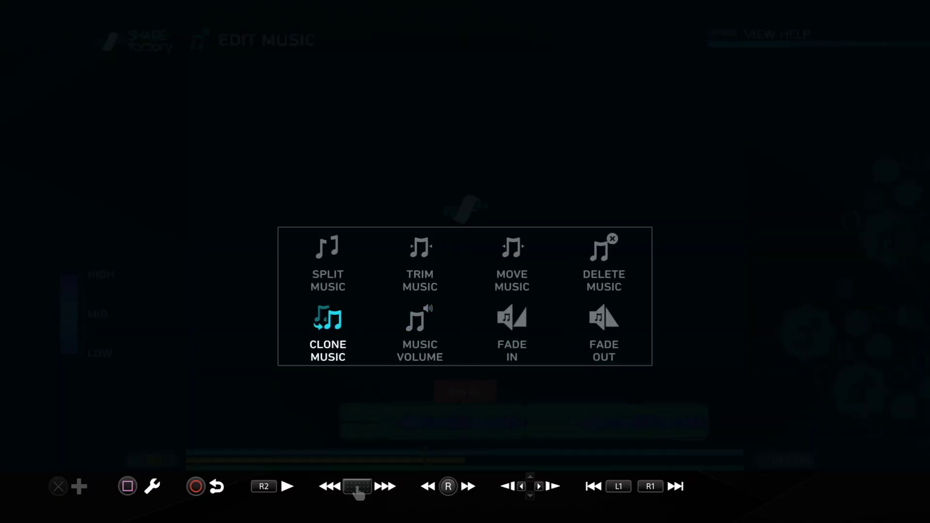
{"action": "key", "text": "Right"}
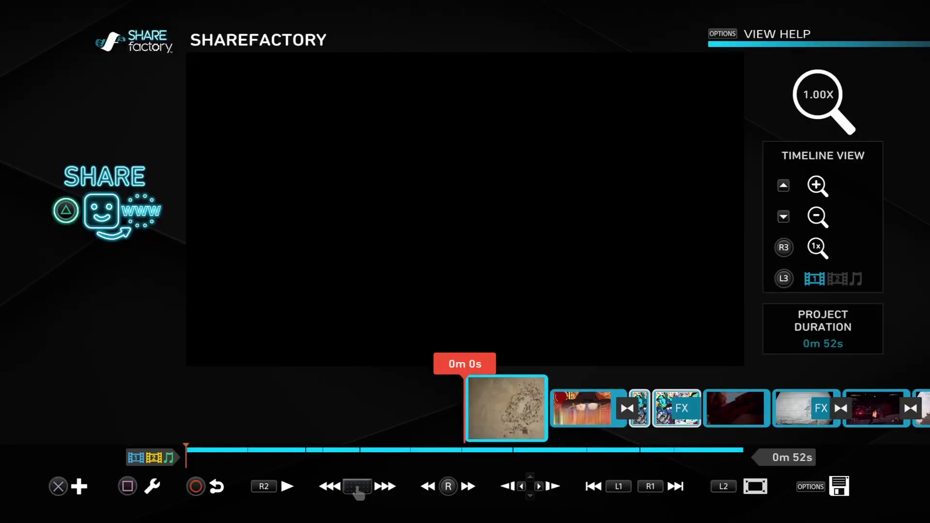
Play the 0m 52s project to the CAMERA FX clip at 0m 33s and open its options
{"action": "key", "text": "space"}
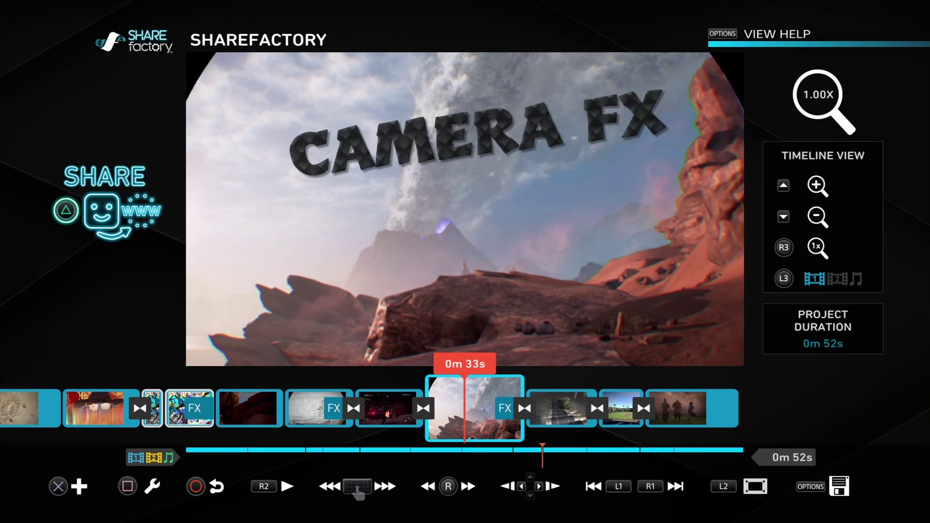
{"action": "key", "text": "Return"}
Shorten the Quake camera effect's duration and lower its intensity to 0.38
{"action": "key", "text": "Down"}
{"action": "key", "text": "Right"}
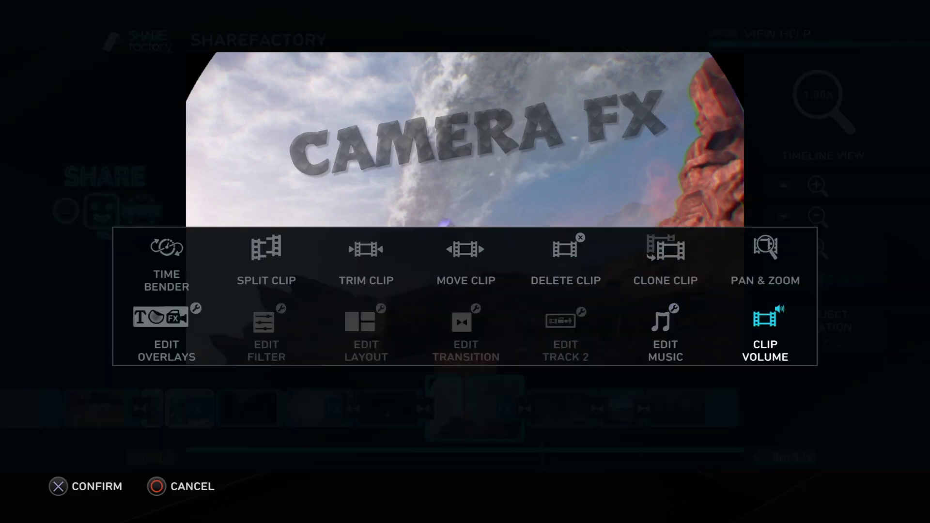
{"action": "key", "text": "Right"}
{"action": "key", "text": "Return"}
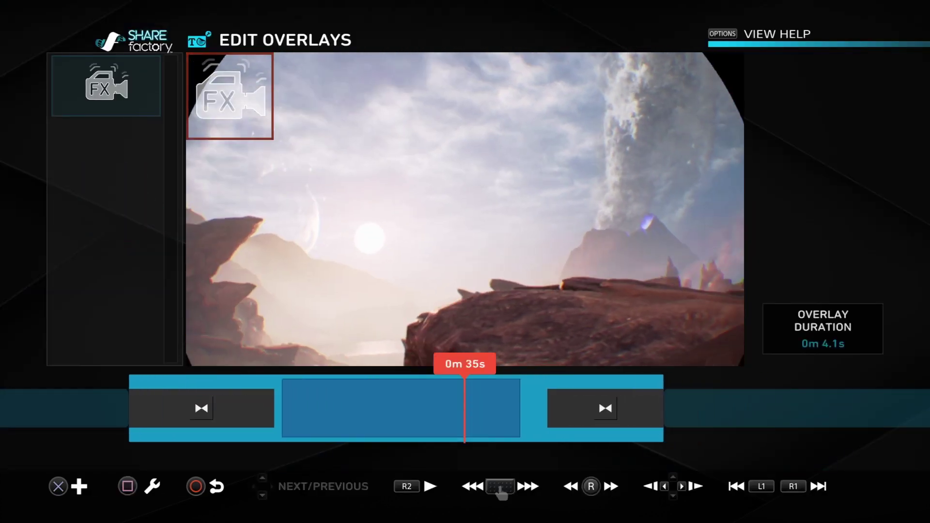
{"action": "key", "text": "Return"}
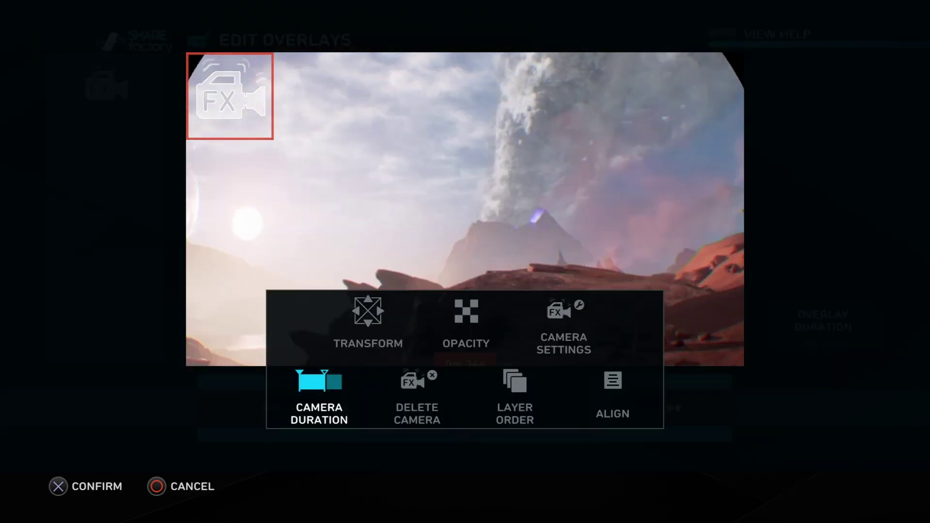
{"action": "key", "text": "Return"}
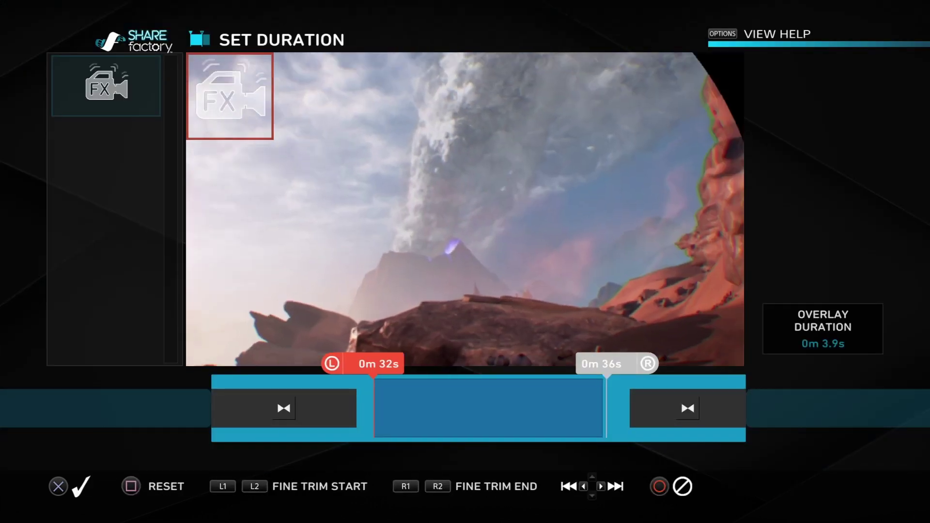
{"action": "key", "text": "Return"}
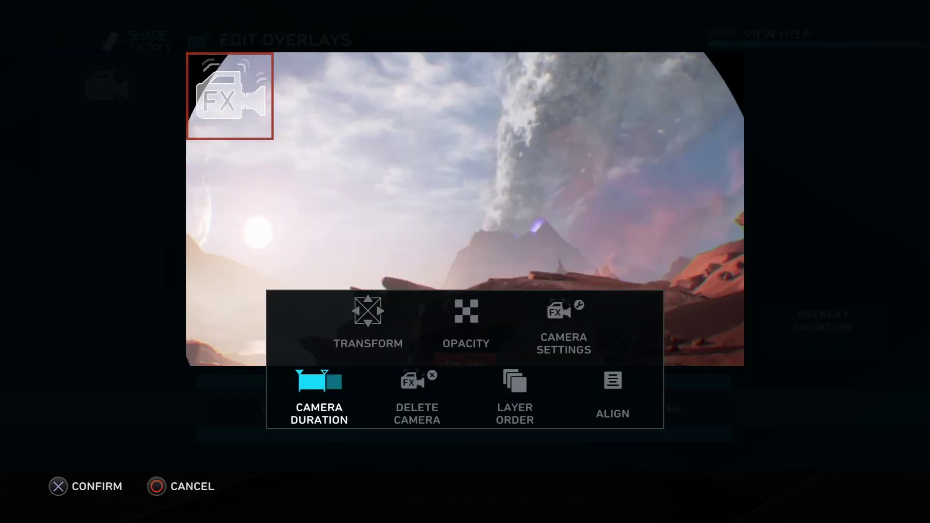
{"action": "key", "text": "Return"}
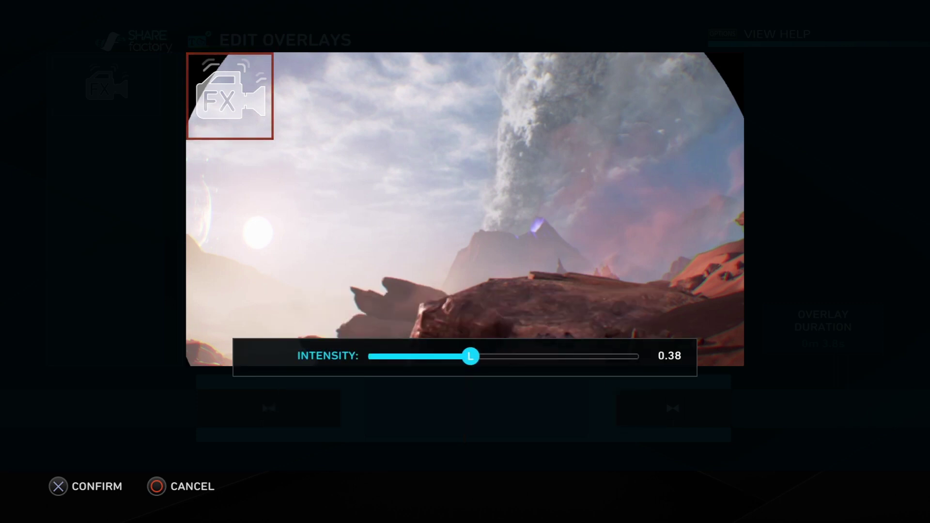
{"action": "key", "text": "Return"}
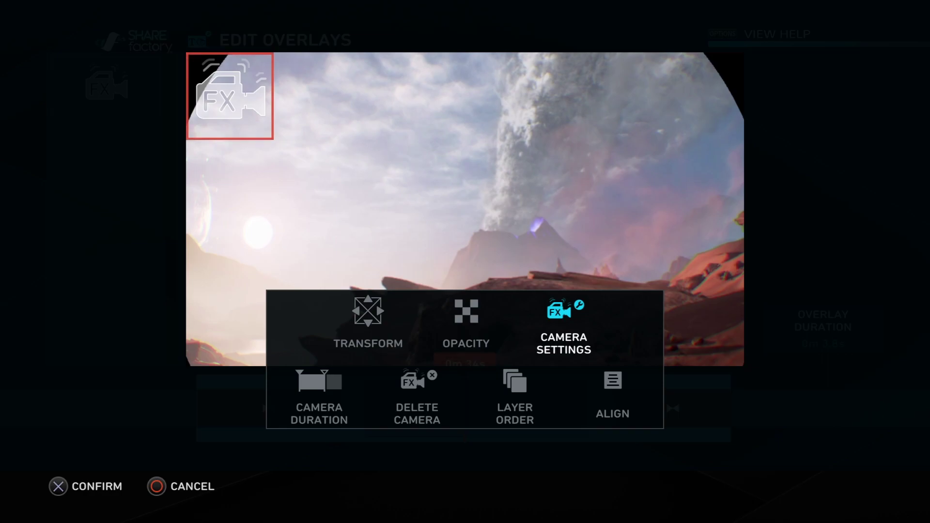
{"action": "key", "text": "Escape"}
Browse the Camera FX grid past HEARTBEAT to PULSE, then replay the timeline preview
{"action": "key", "text": "Return"}
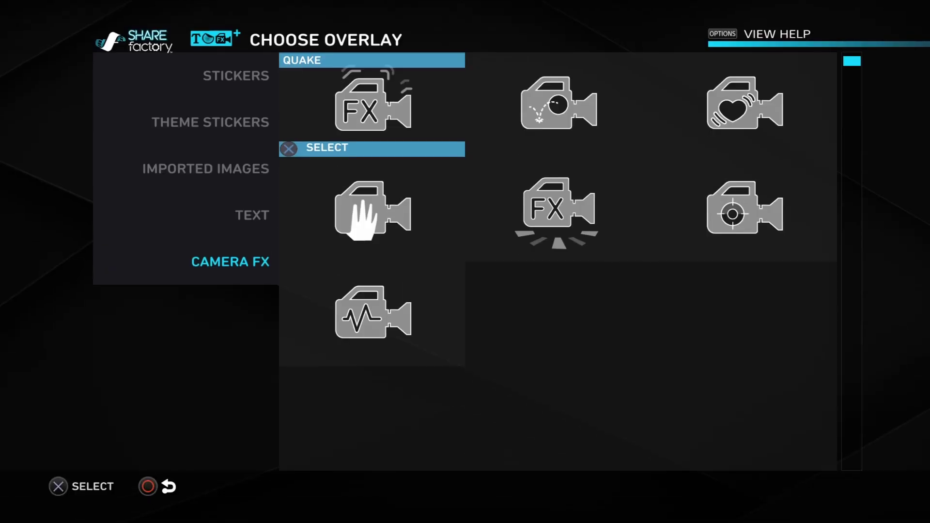
{"action": "key", "text": "Right"}
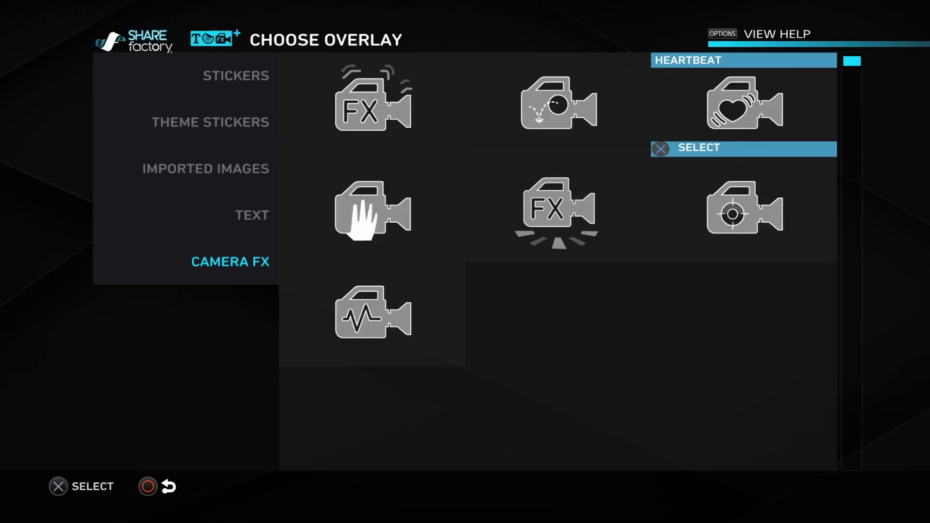
{"action": "key", "text": "Down"}
{"action": "key", "text": "Left"}
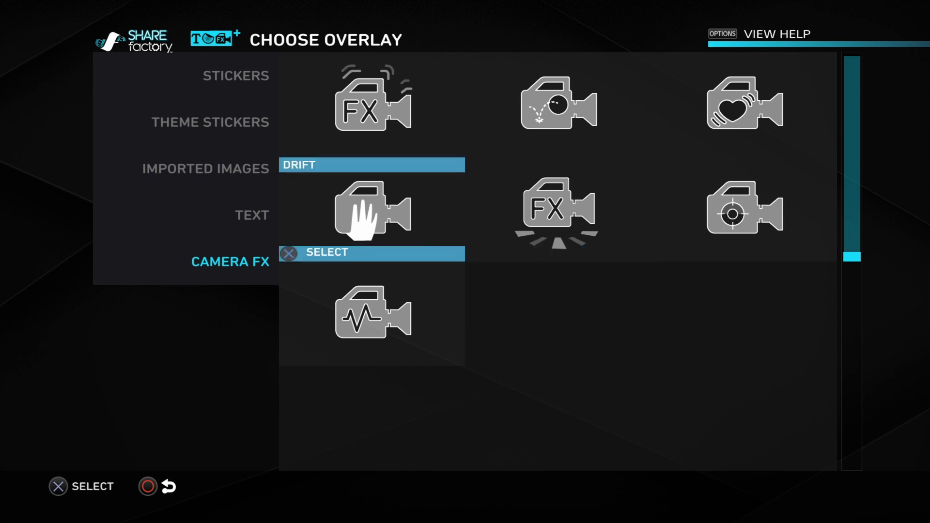
{"action": "key", "text": "Down"}
{"action": "key", "text": "Return"}
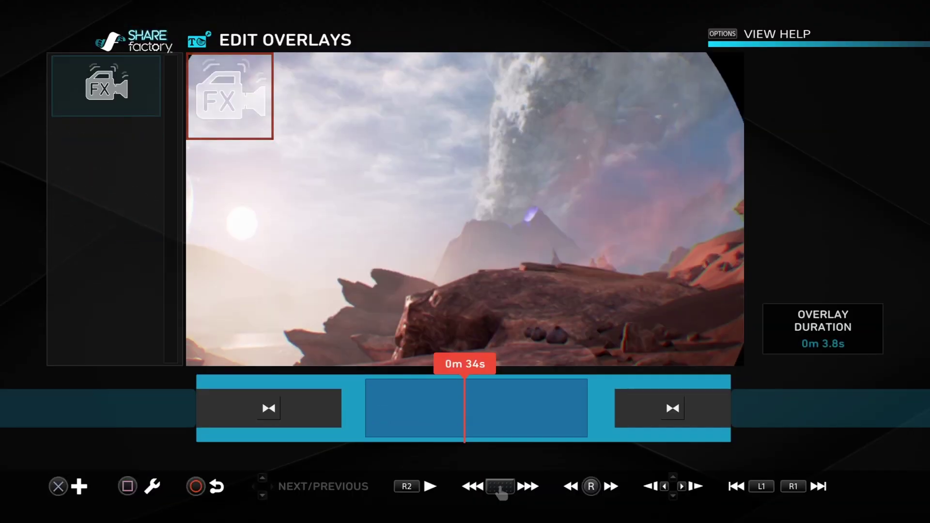
{"action": "key", "text": "Return"}
{"action": "key", "text": "space"}
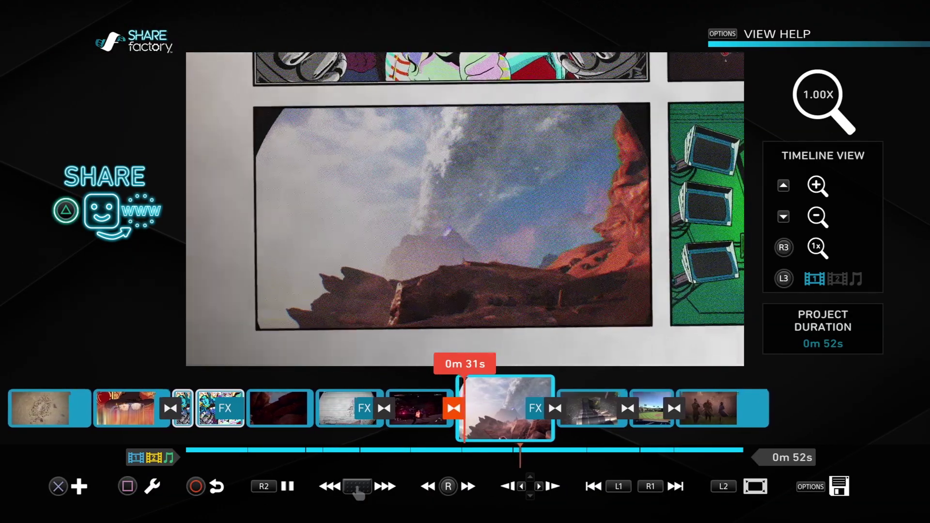